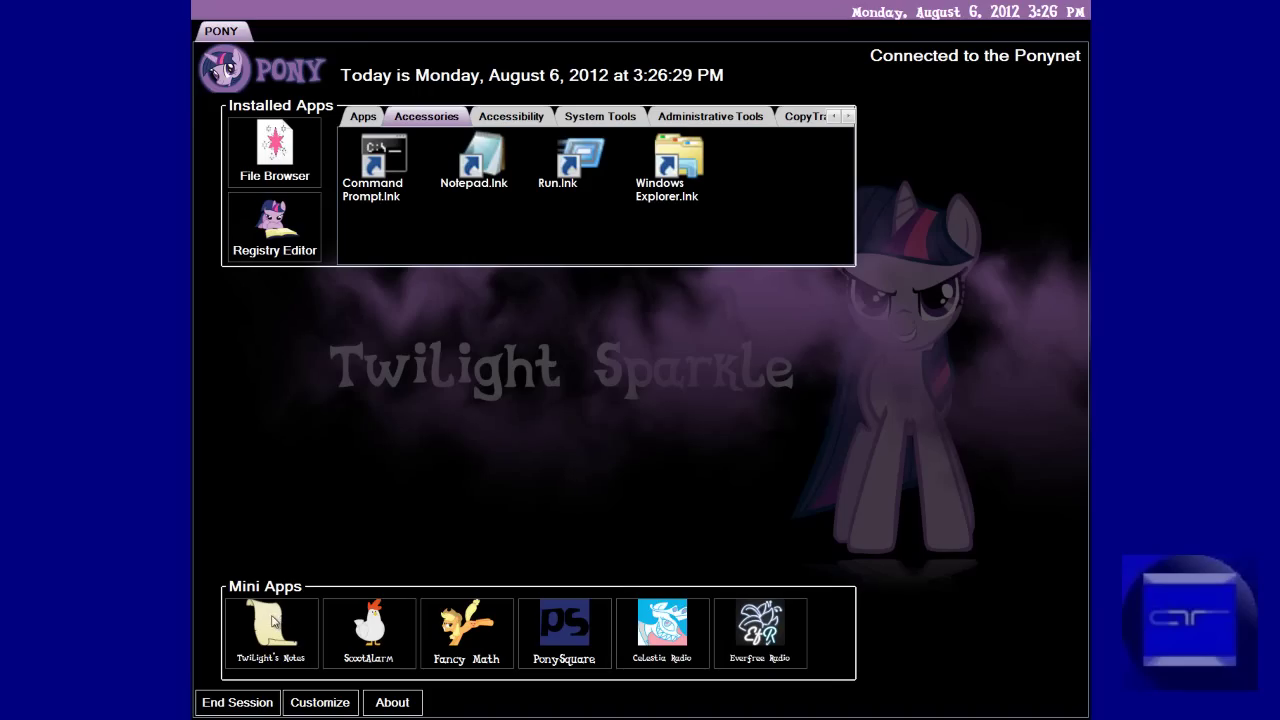
Open Twilight's Notes with the HTML redirect template and move it to the centre-right
{"action": "left_click", "coordinate": [268, 624]}
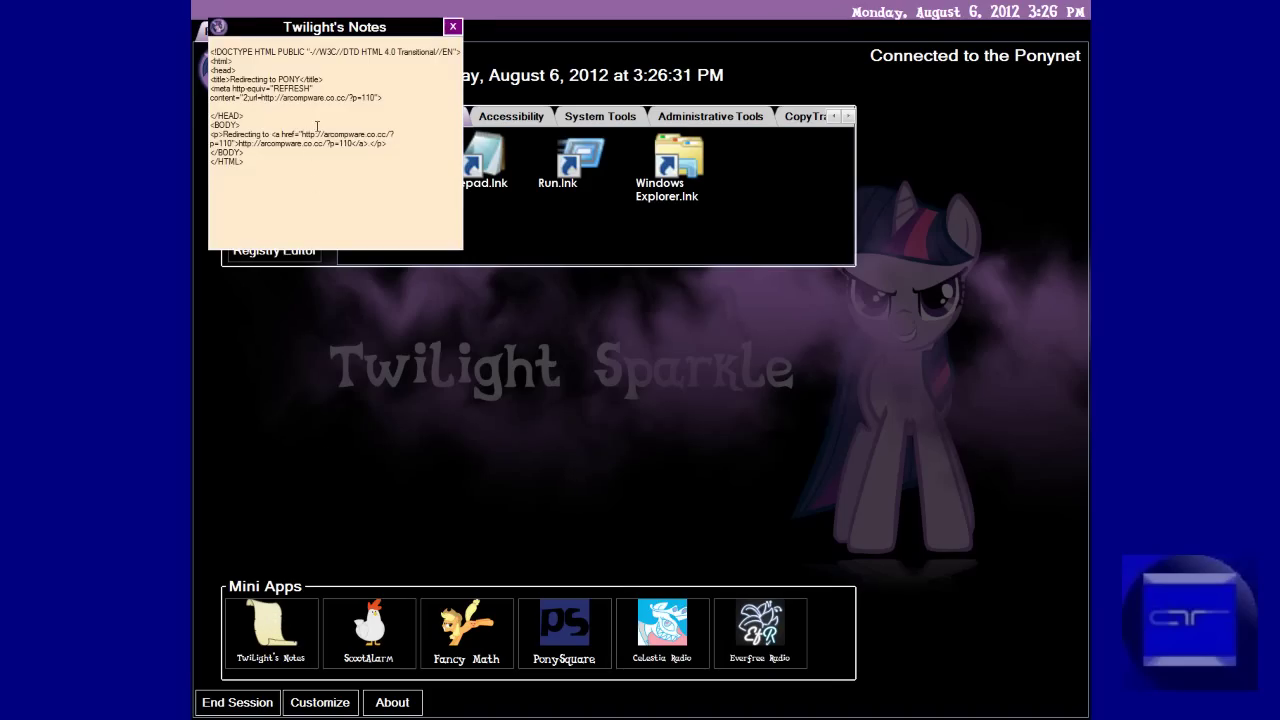
{"action": "mouse_move", "coordinate": [347, 37]}
{"action": "left_mouse_down"}
{"action": "mouse_move", "coordinate": [667, 302]}
{"action": "mouse_move", "coordinate": [717, 298]}
{"action": "left_mouse_up"}
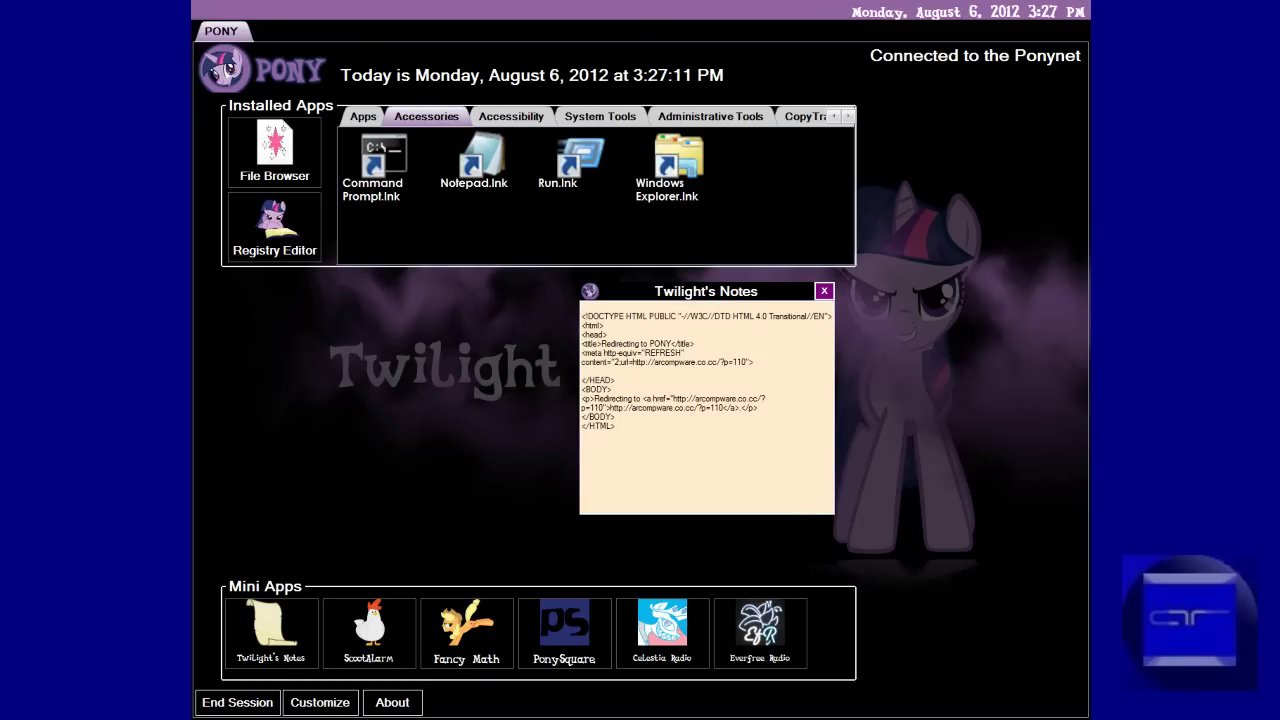
Launch Notepad and paste in all the HTML redirect code copied from Twilight's Notes
{"action": "double_click", "coordinate": [490, 170]}
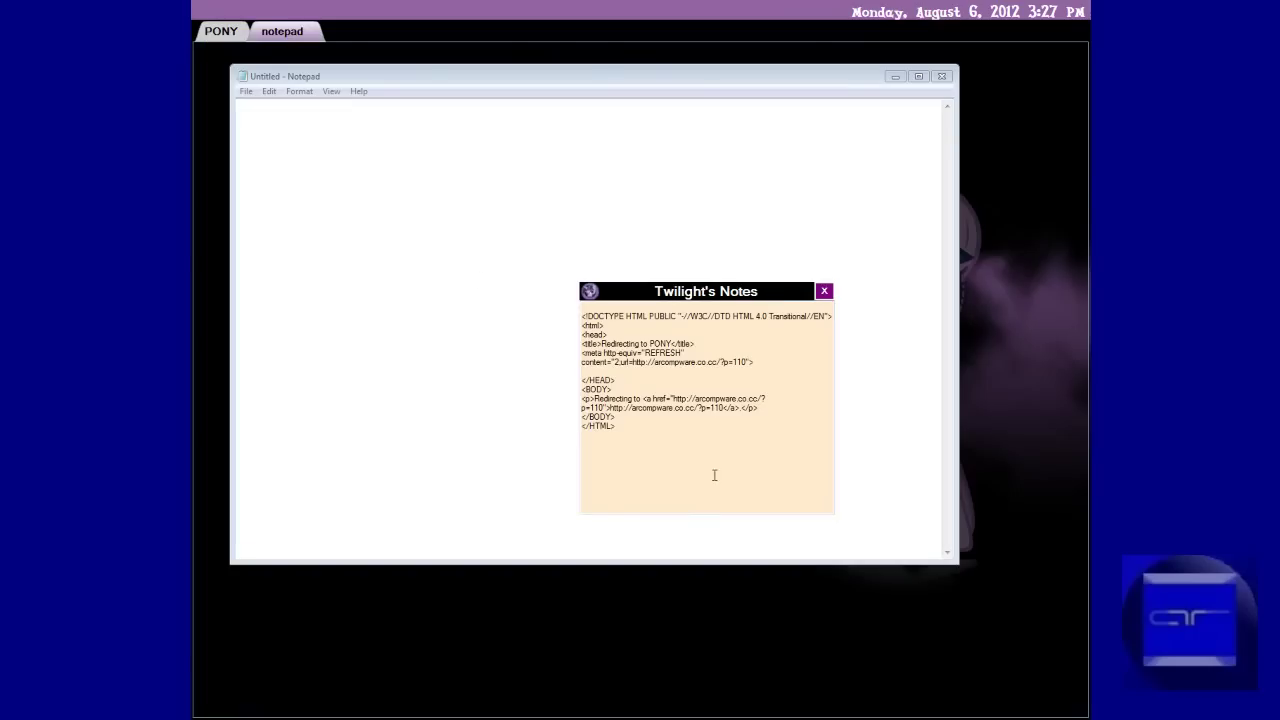
{"action": "key", "text": "ctrl+a"}
{"action": "key", "text": "ctrl+c"}
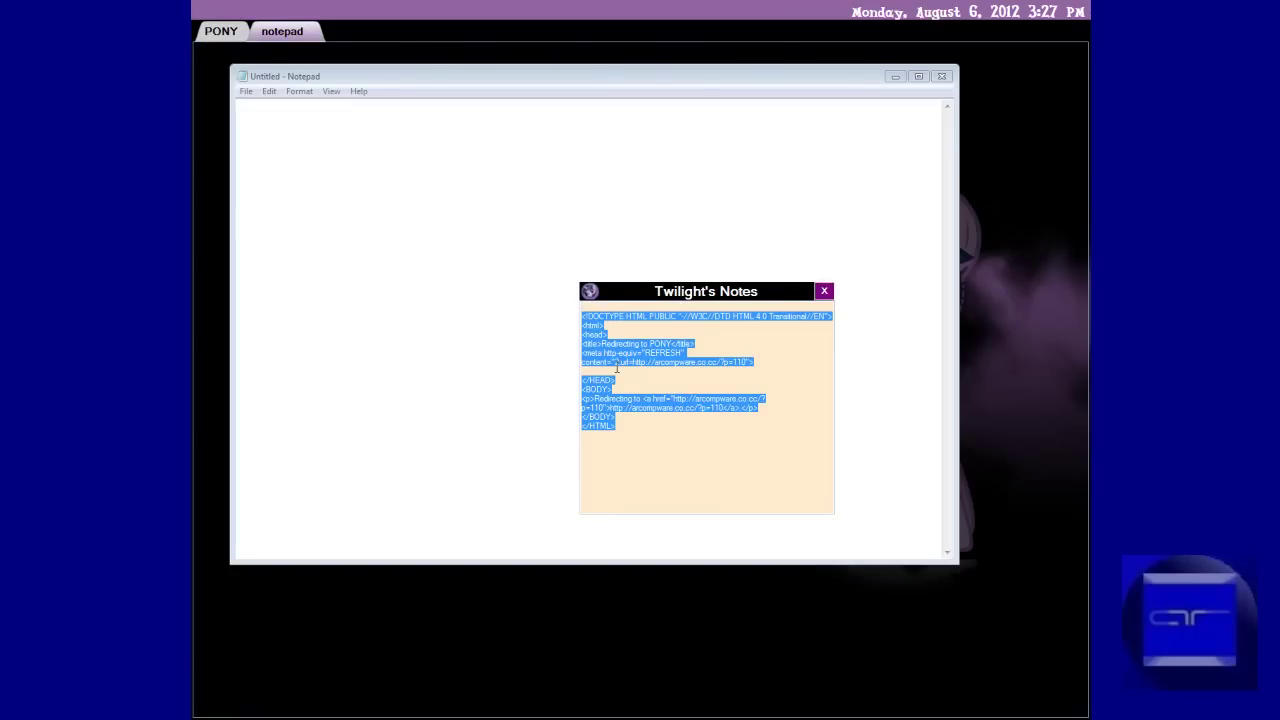
{"action": "left_click", "coordinate": [431, 277]}
{"action": "key", "text": "ctrl+v"}
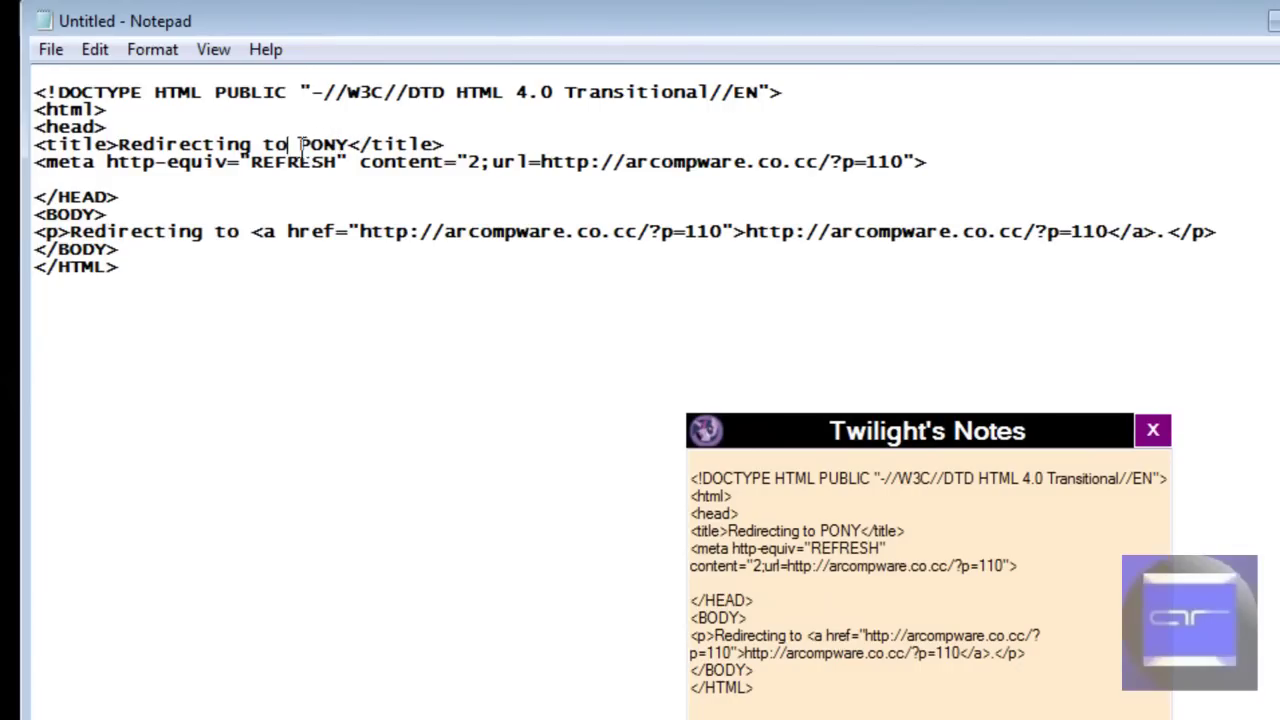
Highlight the PONY page title and the paragraph's link address in the pasted code
{"action": "left_click_drag", "start_coordinate": [287, 144], "coordinate": [460, 148]}
{"action": "left_click", "coordinate": [440, 177]}
{"action": "left_click_drag", "start_coordinate": [192, 232], "coordinate": [1038, 234]}
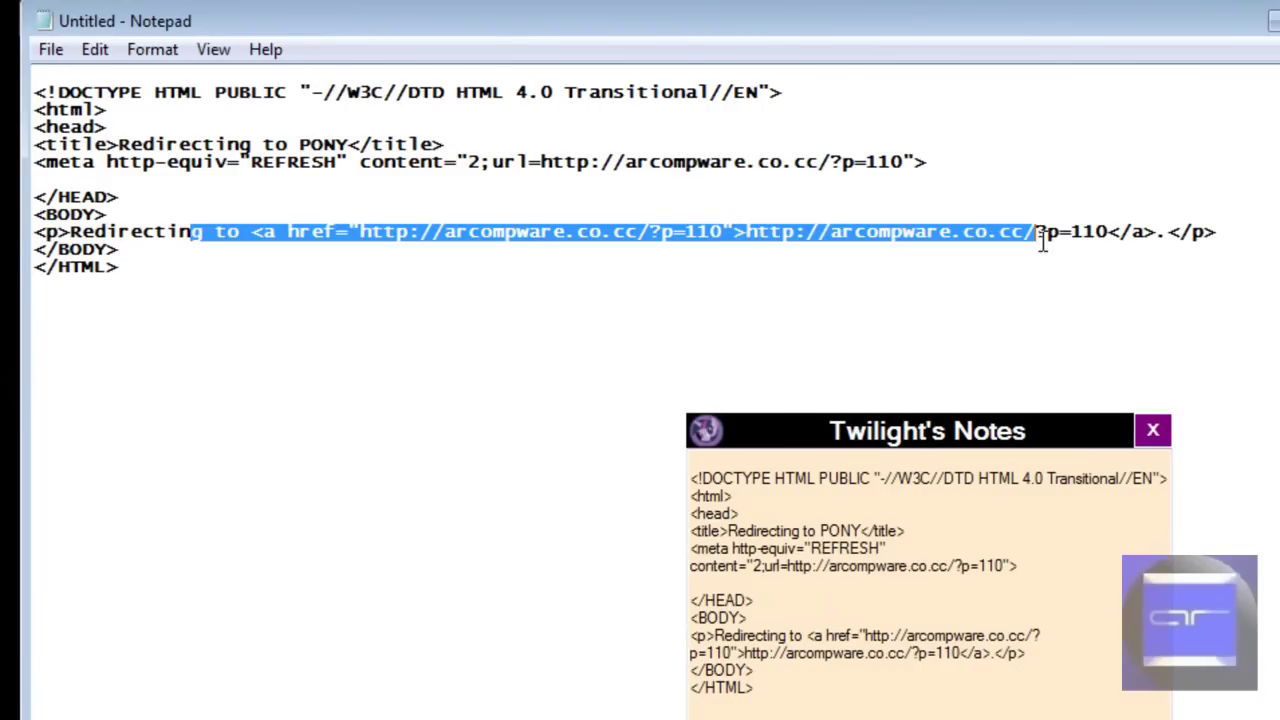
{"action": "left_click", "coordinate": [1032, 250]}
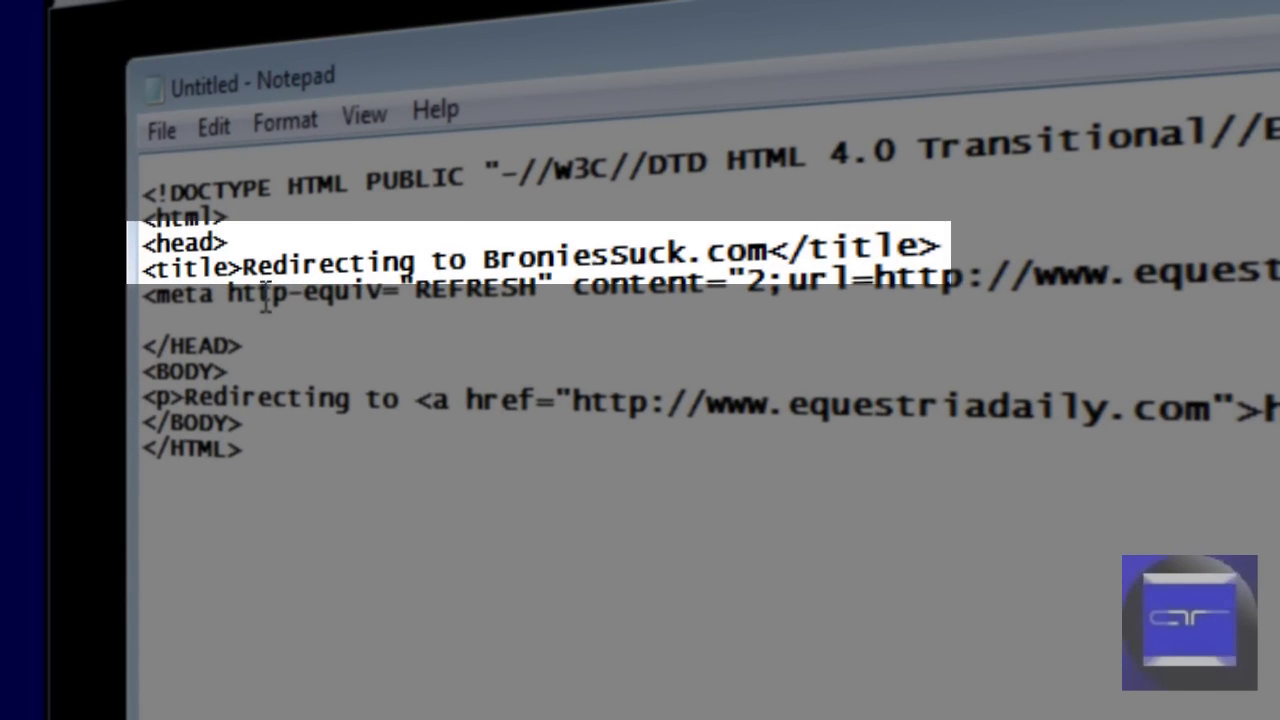
Highlight the BroniesSuck.com title and the meta refresh delay and url in the HTML
{"action": "left_click_drag", "start_coordinate": [268, 260], "coordinate": [830, 285]}
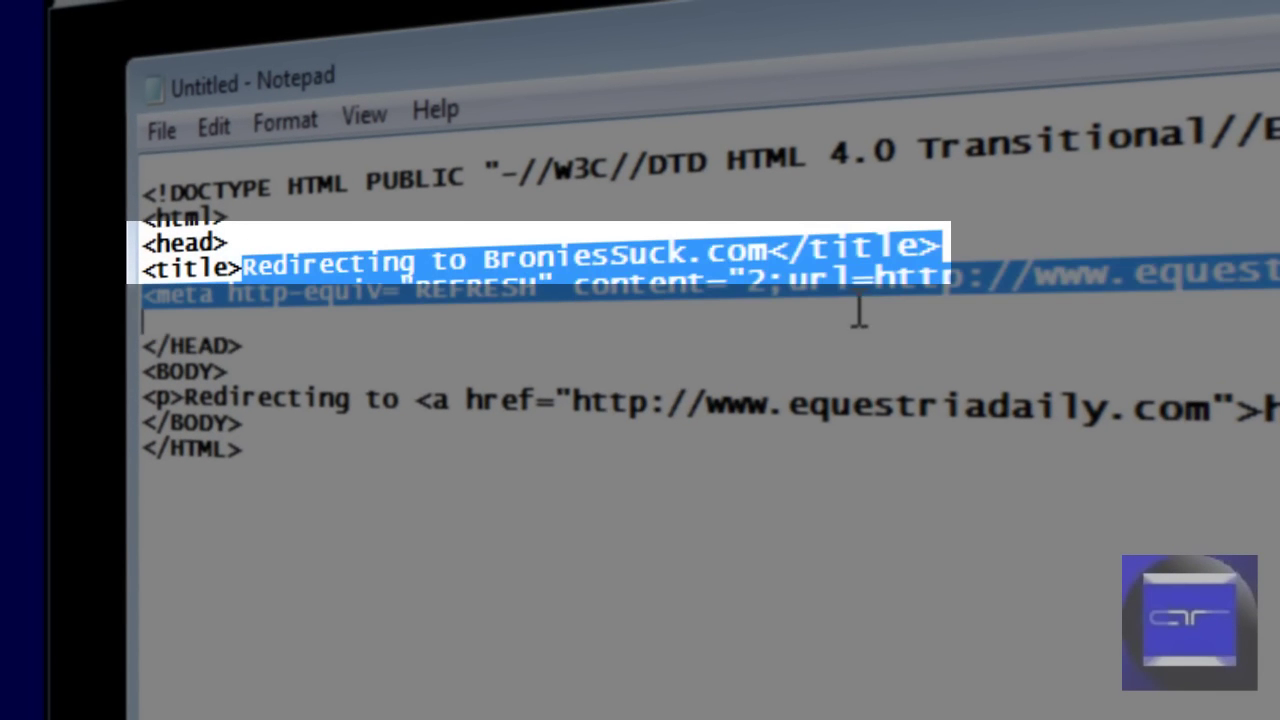
{"action": "left_click", "coordinate": [814, 245]}
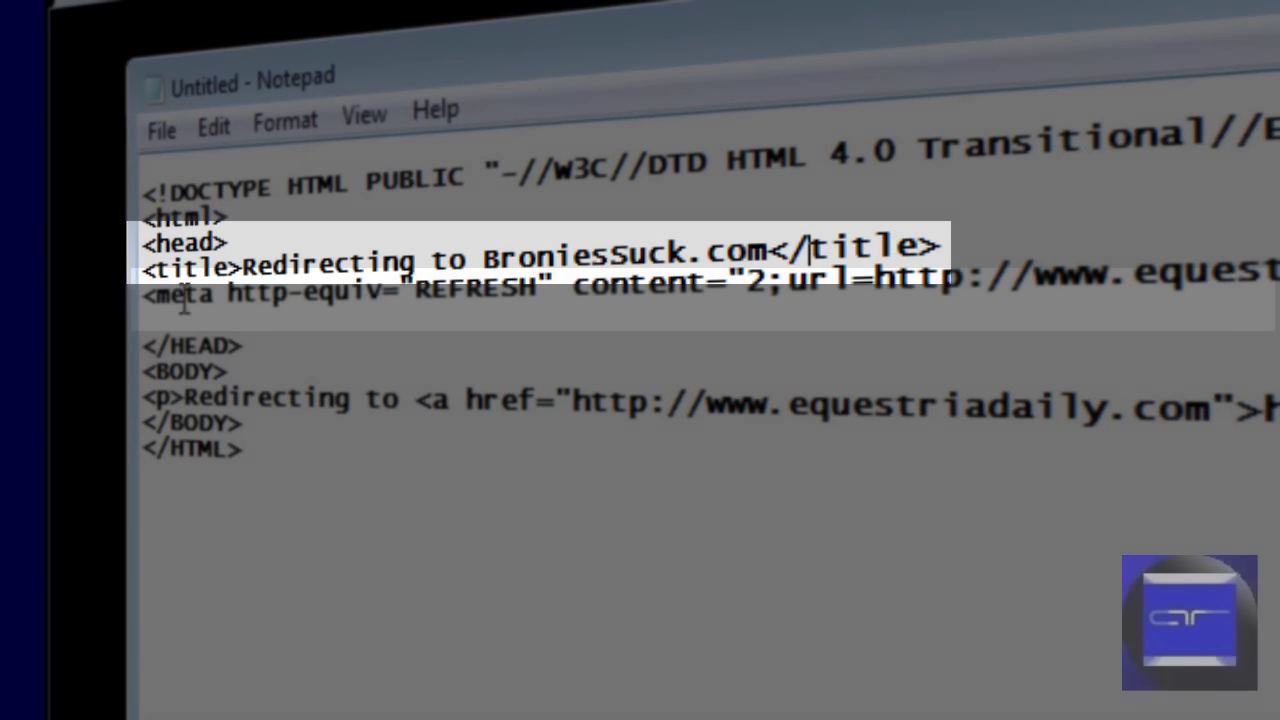
{"action": "left_click_drag", "start_coordinate": [198, 293], "coordinate": [437, 250]}
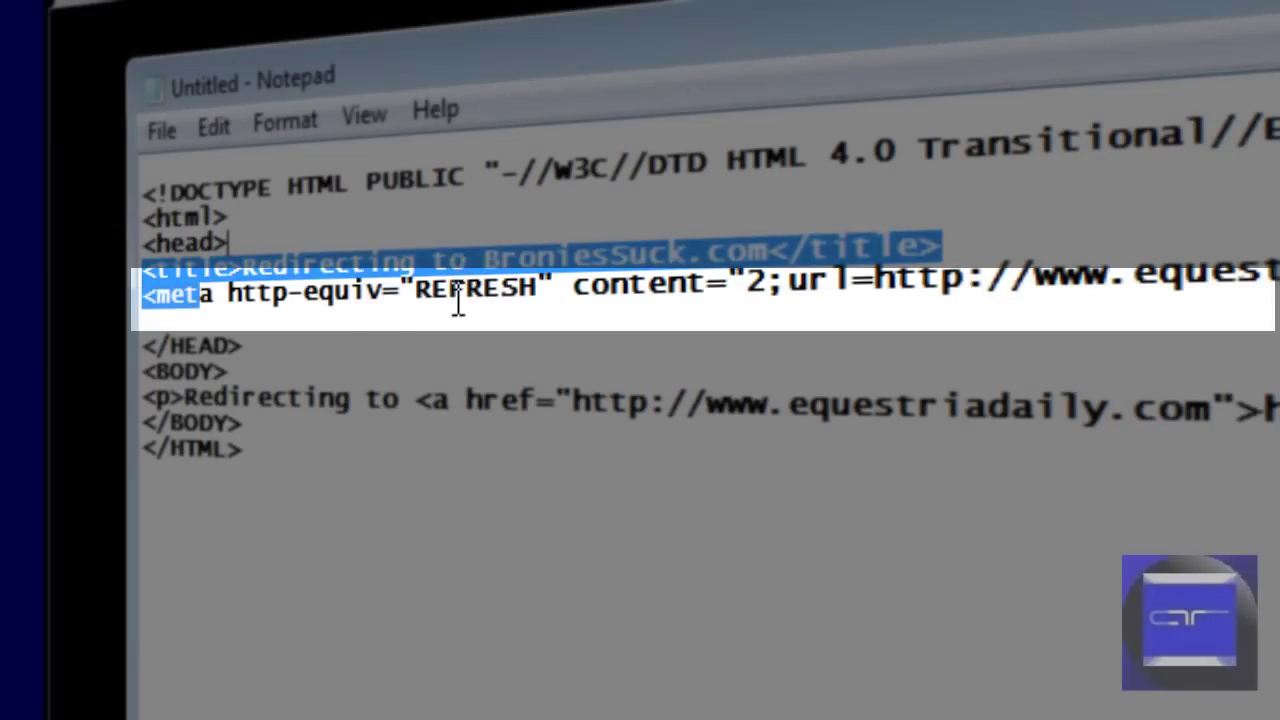
{"action": "left_click", "coordinate": [457, 302]}
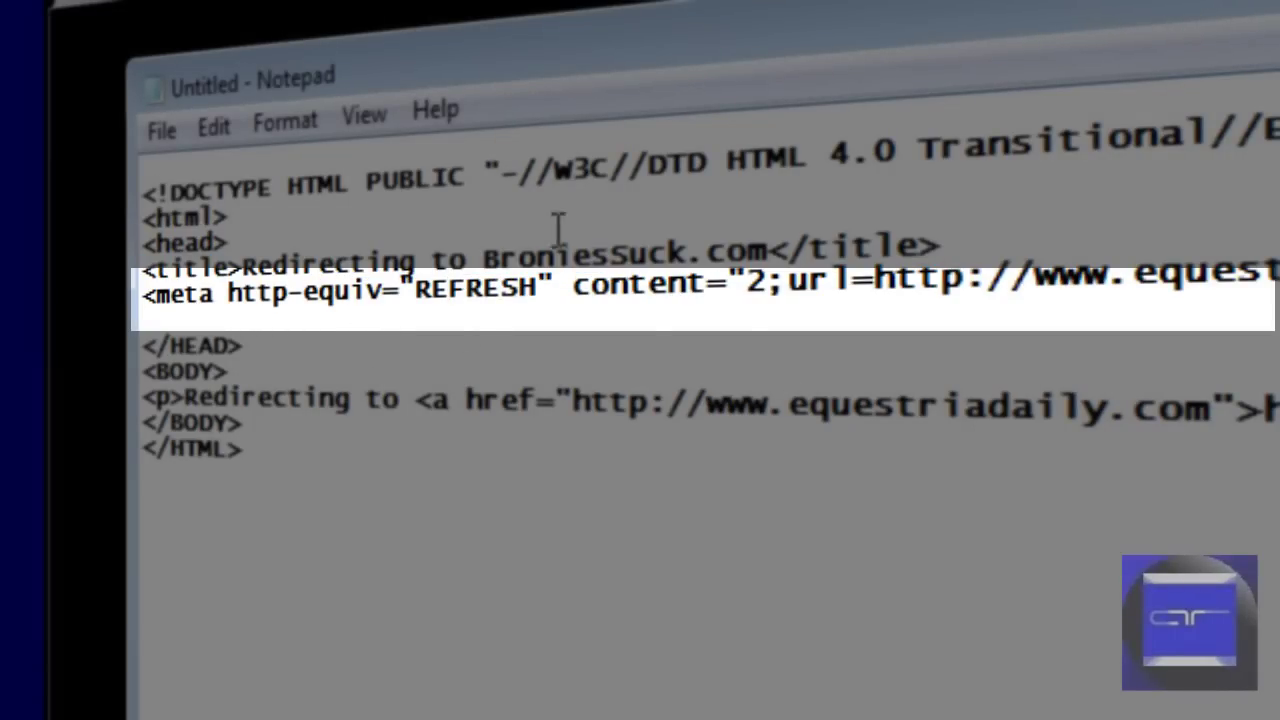
{"action": "double_click", "coordinate": [757, 294]}
{"action": "left_click", "coordinate": [752, 292]}
{"action": "left_click_drag", "start_coordinate": [790, 282], "coordinate": [940, 278]}
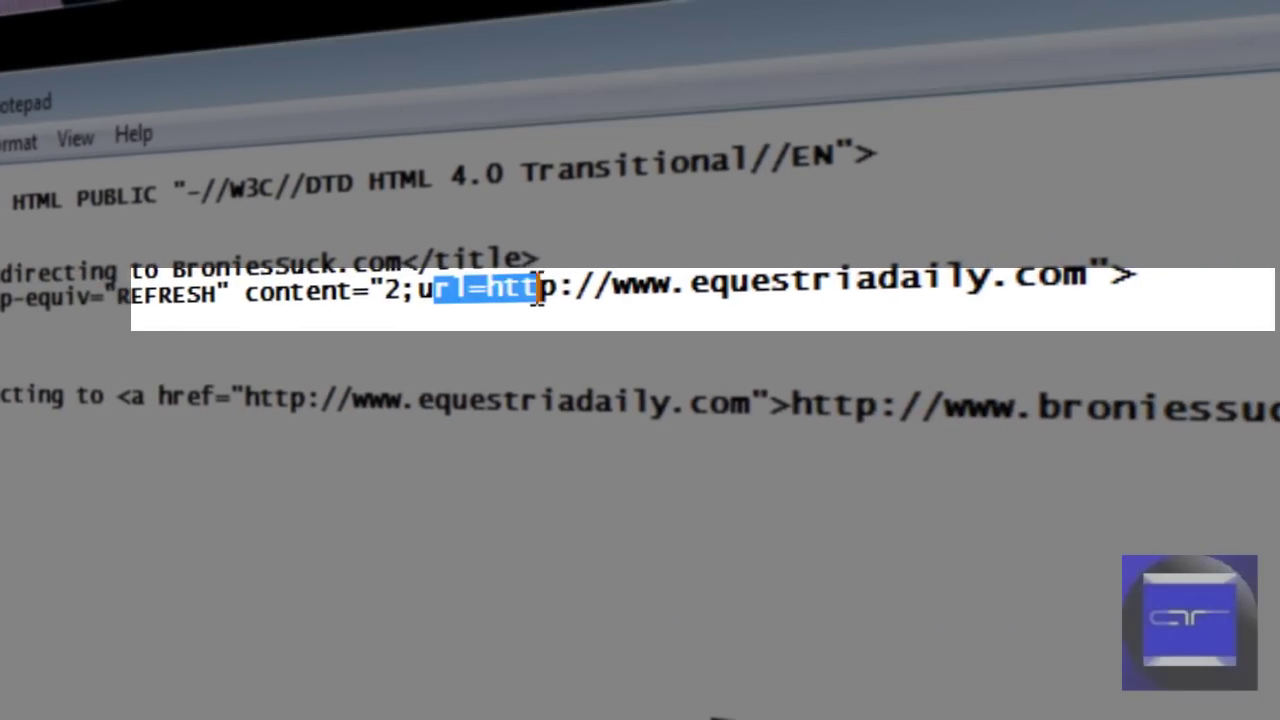
{"action": "left_click", "coordinate": [940, 278]}
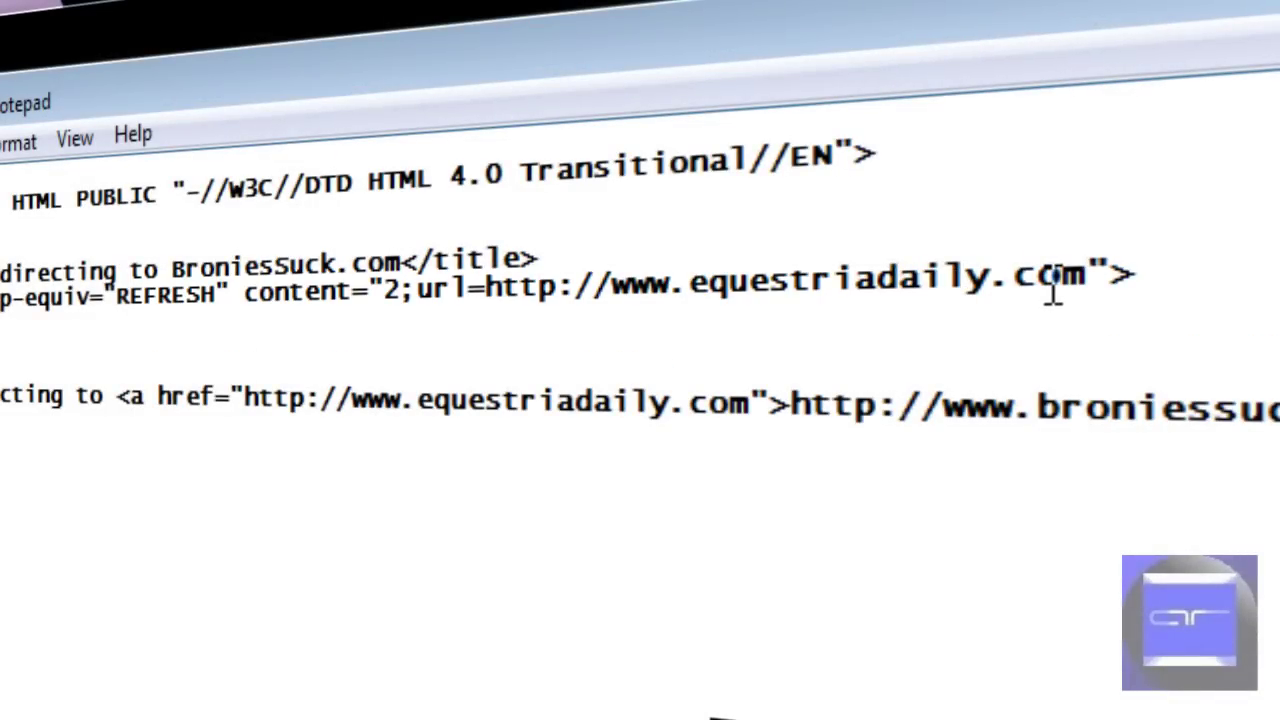
{"action": "left_click", "coordinate": [1037, 285]}
{"action": "key", "text": "shift+End"}
{"action": "left_click", "coordinate": [930, 285]}
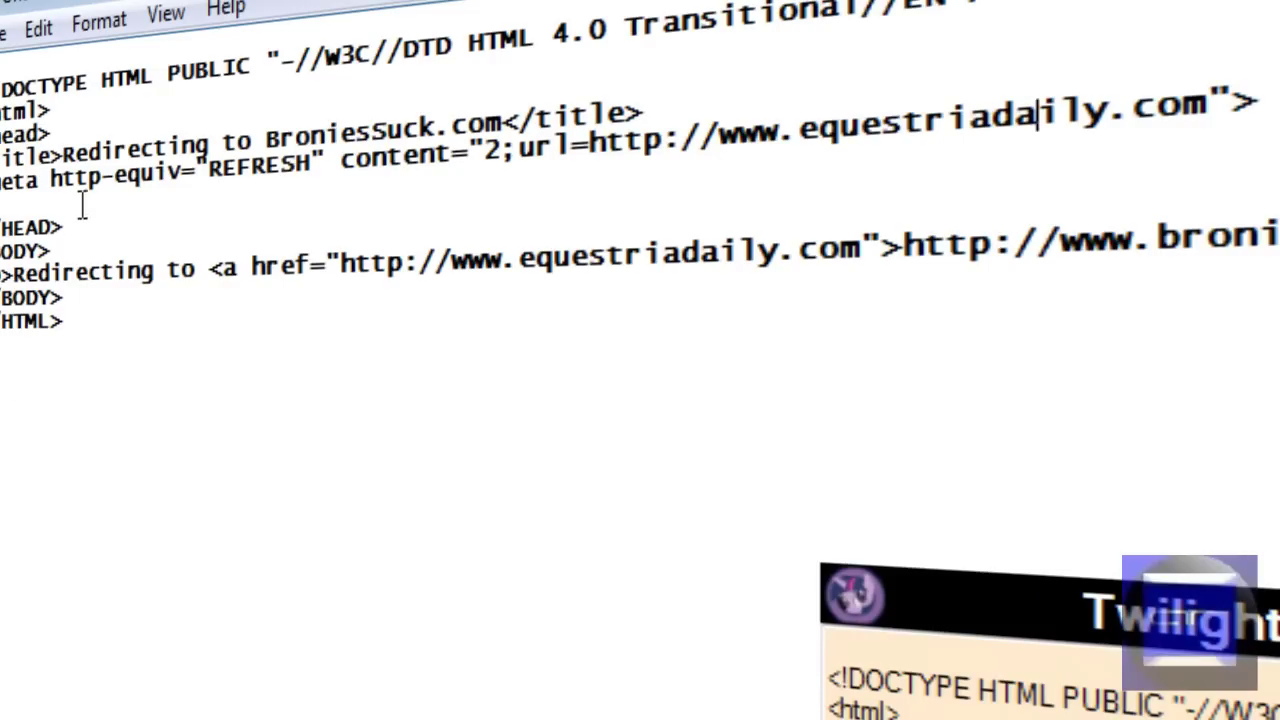
Move the blank line from above </HEAD> to after it, and highlight the link text
{"action": "key", "text": "BackSpace"}
{"action": "left_click", "coordinate": [173, 198]}
{"action": "key", "text": "Return"}
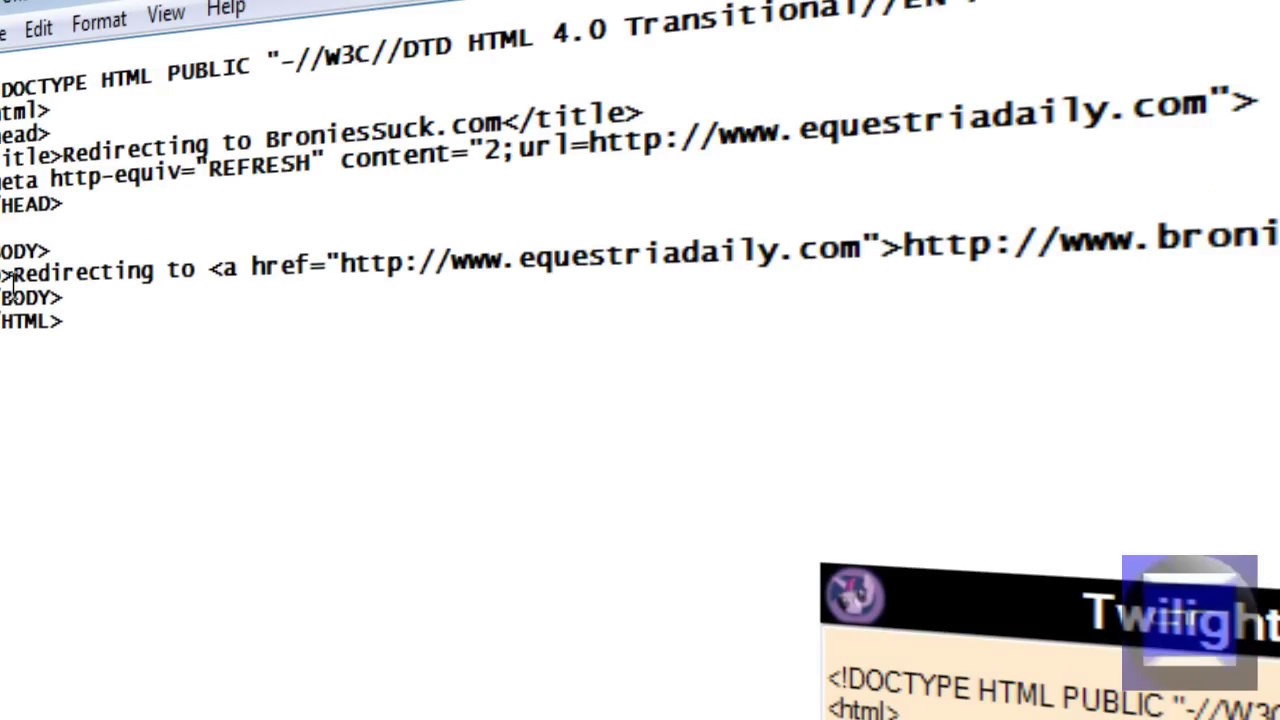
{"action": "mouse_move", "coordinate": [62, 270]}
{"action": "left_mouse_down"}
{"action": "mouse_move", "coordinate": [440, 252]}
{"action": "mouse_move", "coordinate": [700, 214]}
{"action": "left_mouse_up"}
{"action": "left_click", "coordinate": [997, 214]}
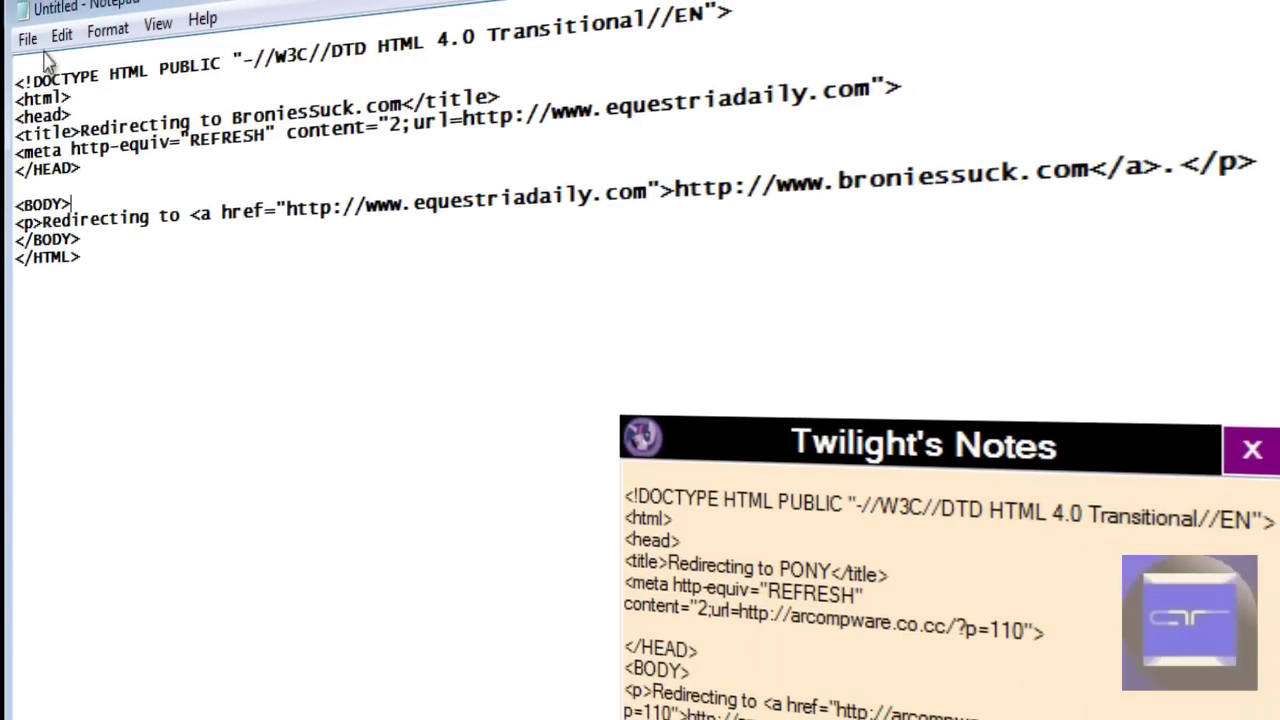
Save the page as All Files over the existing broniessuck.html, then close Notepad
{"action": "left_click", "coordinate": [28, 38]}
{"action": "left_click", "coordinate": [37, 128]}
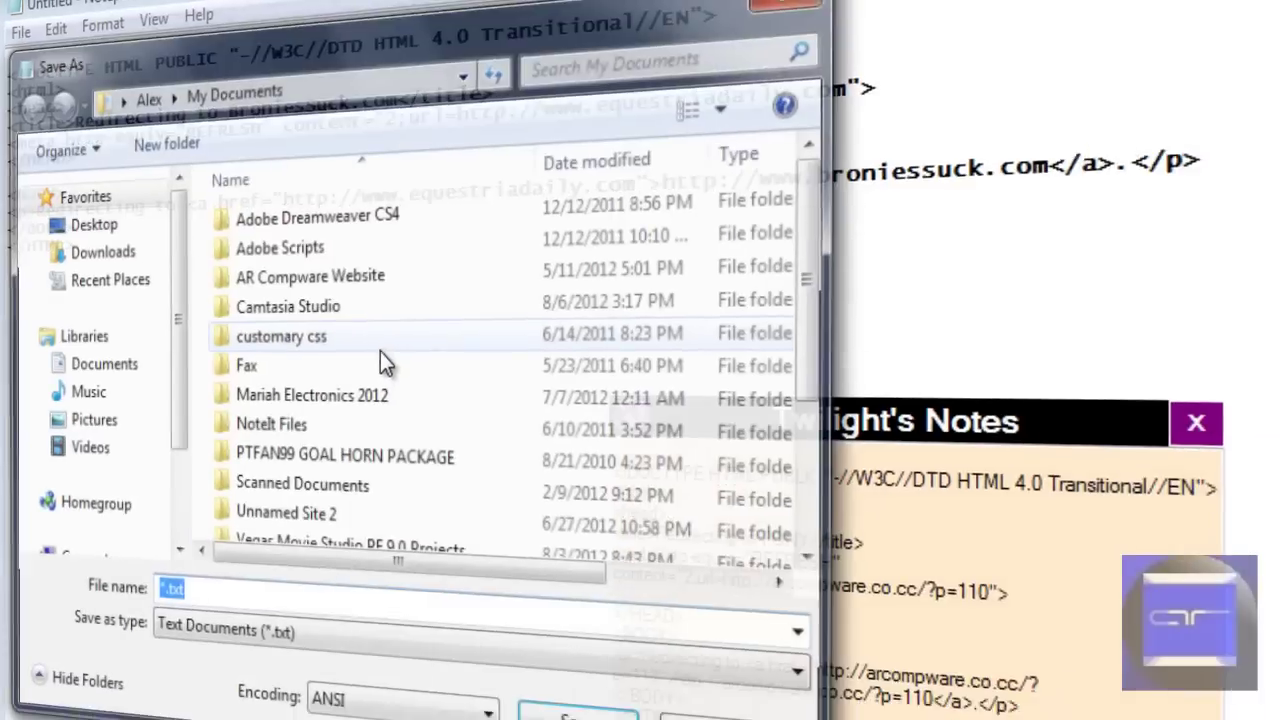
{"action": "left_click", "coordinate": [257, 454]}
{"action": "left_click", "coordinate": [258, 489]}
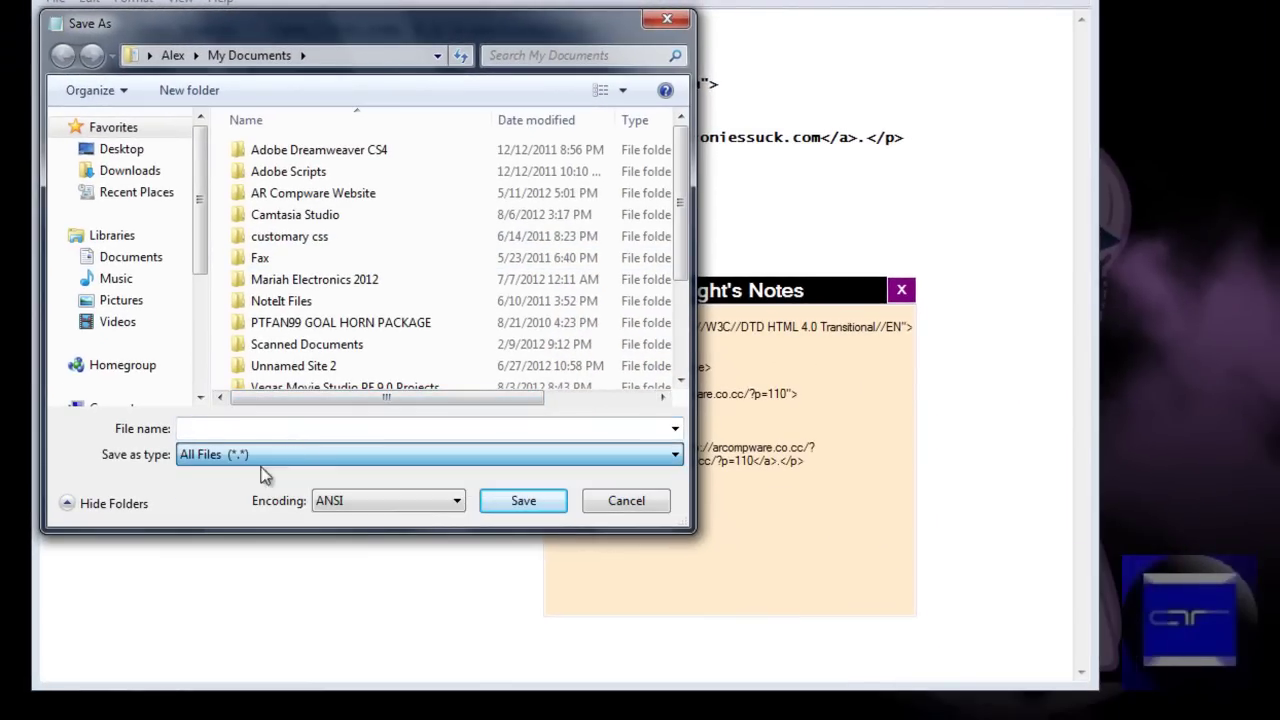
{"action": "left_click", "coordinate": [323, 342]}
{"action": "scroll", "coordinate": [323, 345], "scroll_direction": "down", "scroll_amount": 5}
{"action": "scroll", "coordinate": [323, 351], "scroll_direction": "down", "scroll_amount": 3}
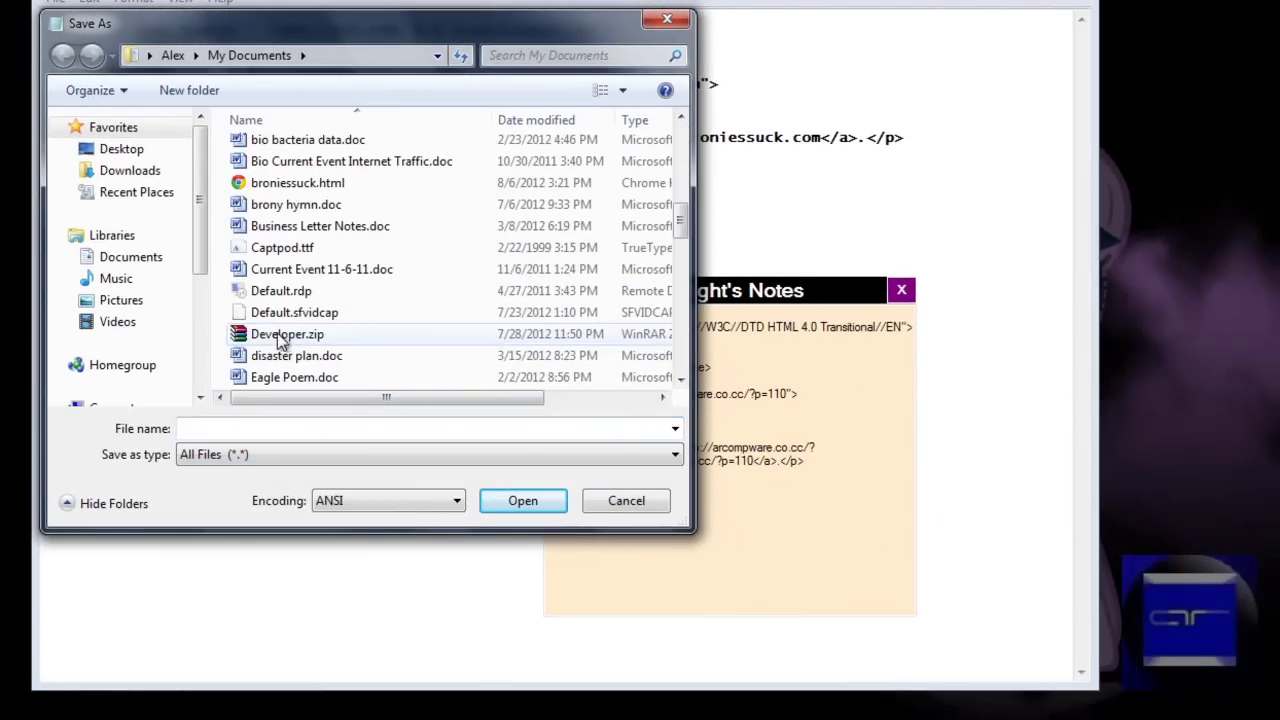
{"action": "double_click", "coordinate": [318, 182]}
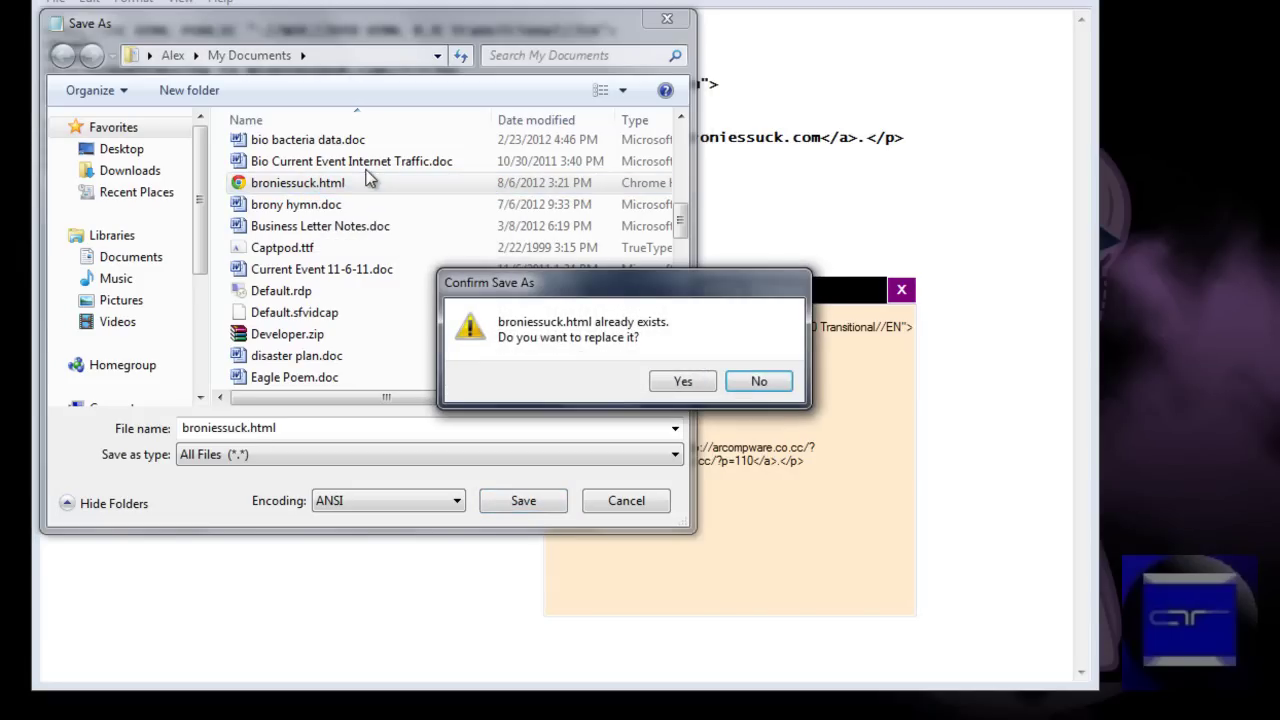
{"action": "key", "text": "Left"}
{"action": "key", "text": "Return"}
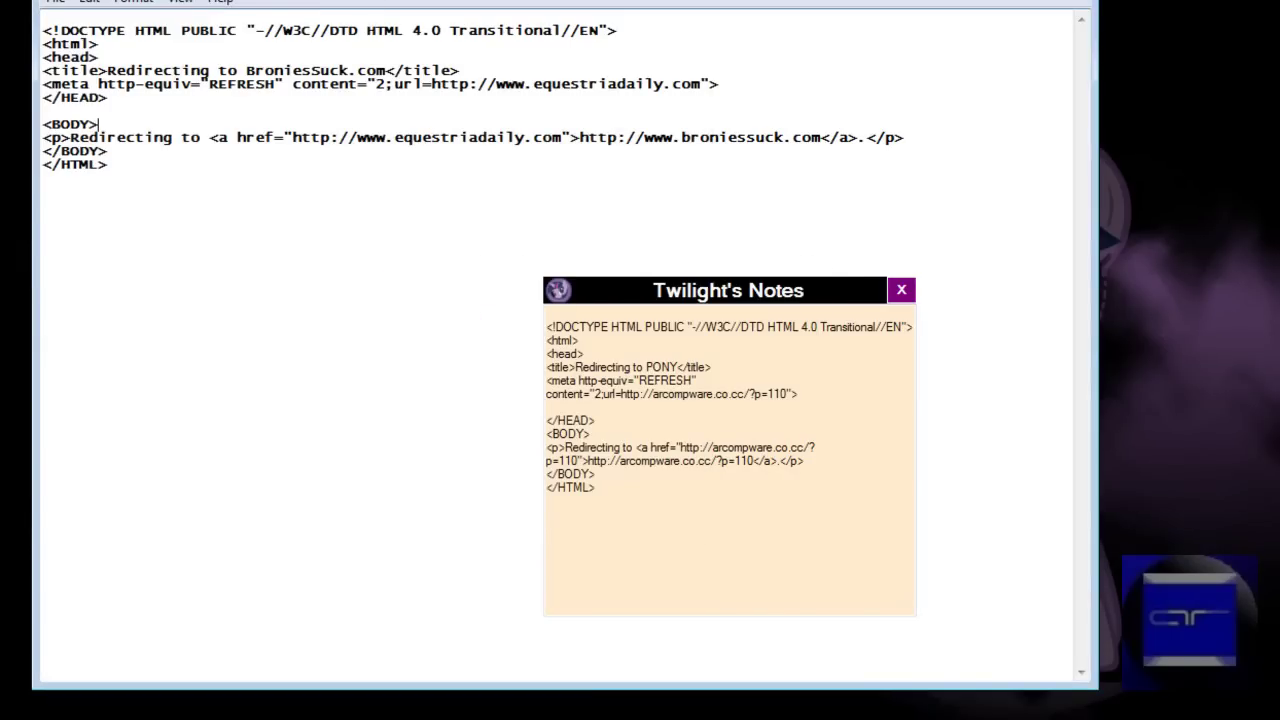
{"action": "key", "text": "alt+F4"}
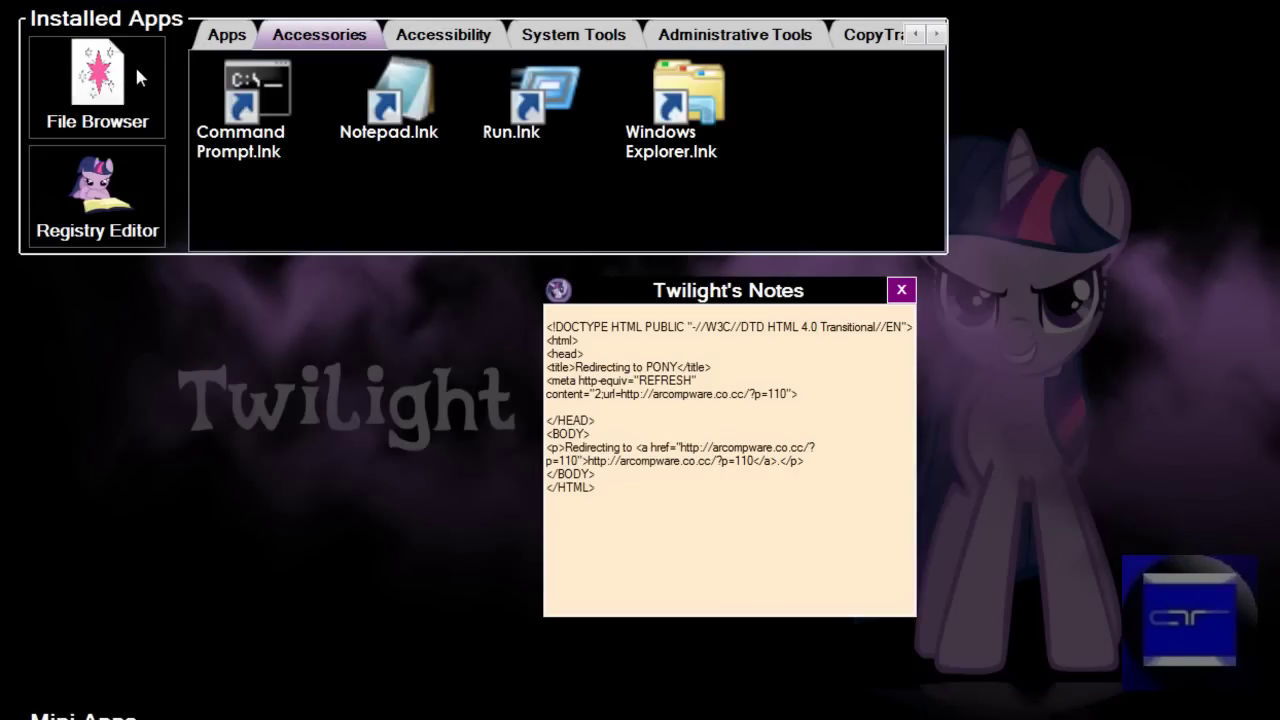
Open the PONY File Browser and open the drive to list its files
{"action": "left_click", "coordinate": [142, 59]}
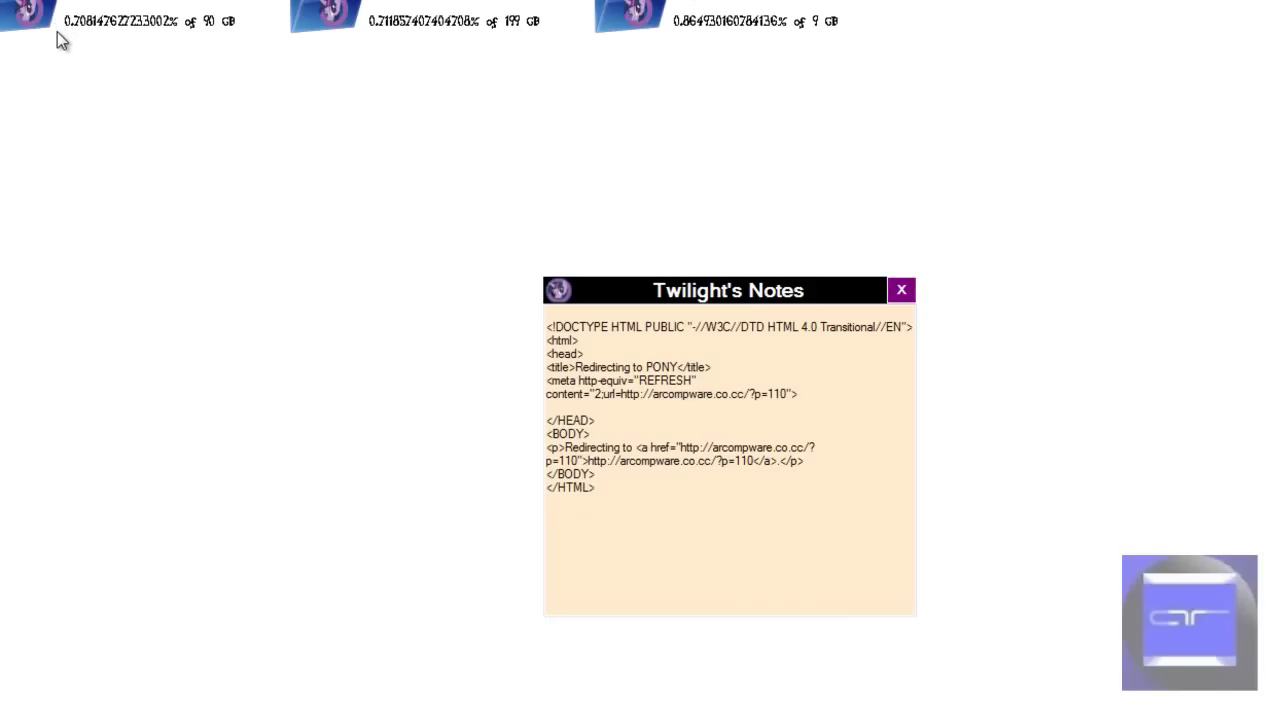
{"action": "left_click", "coordinate": [58, 33]}
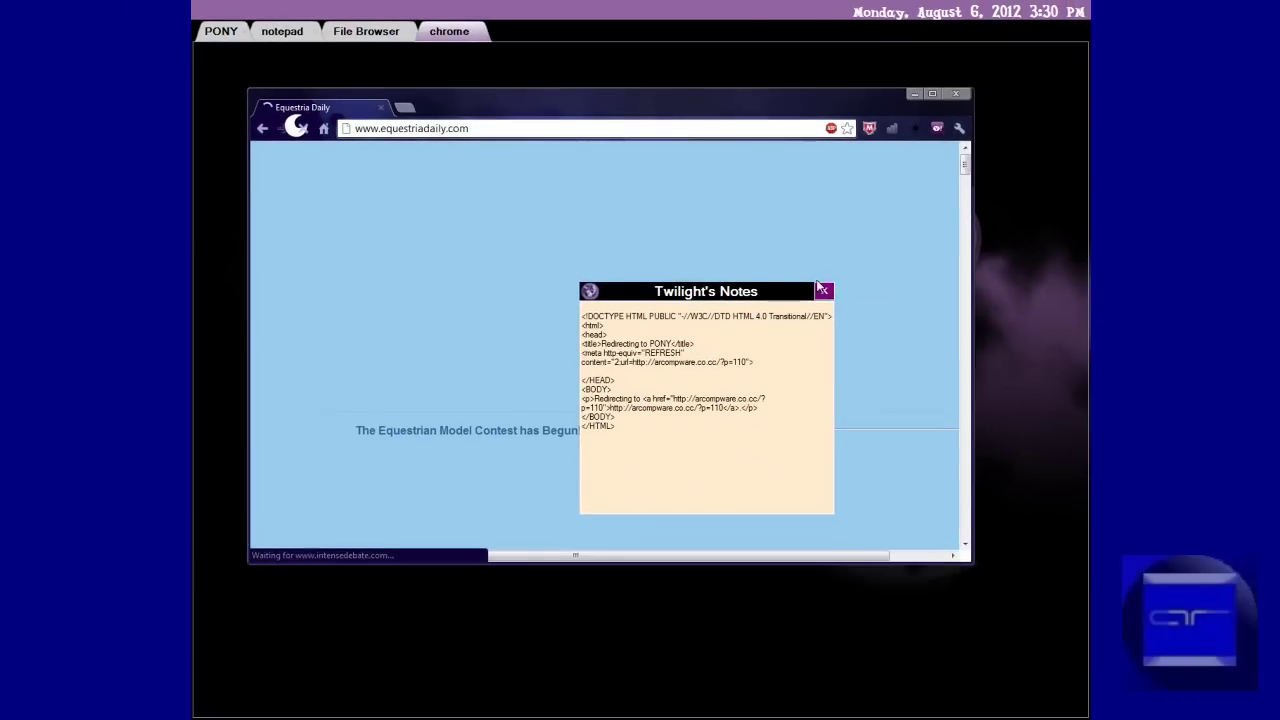
Close Twilight's Notes and scroll Equestria Daily down to the Pony Trading Card binder post
{"action": "left_click", "coordinate": [820, 290]}
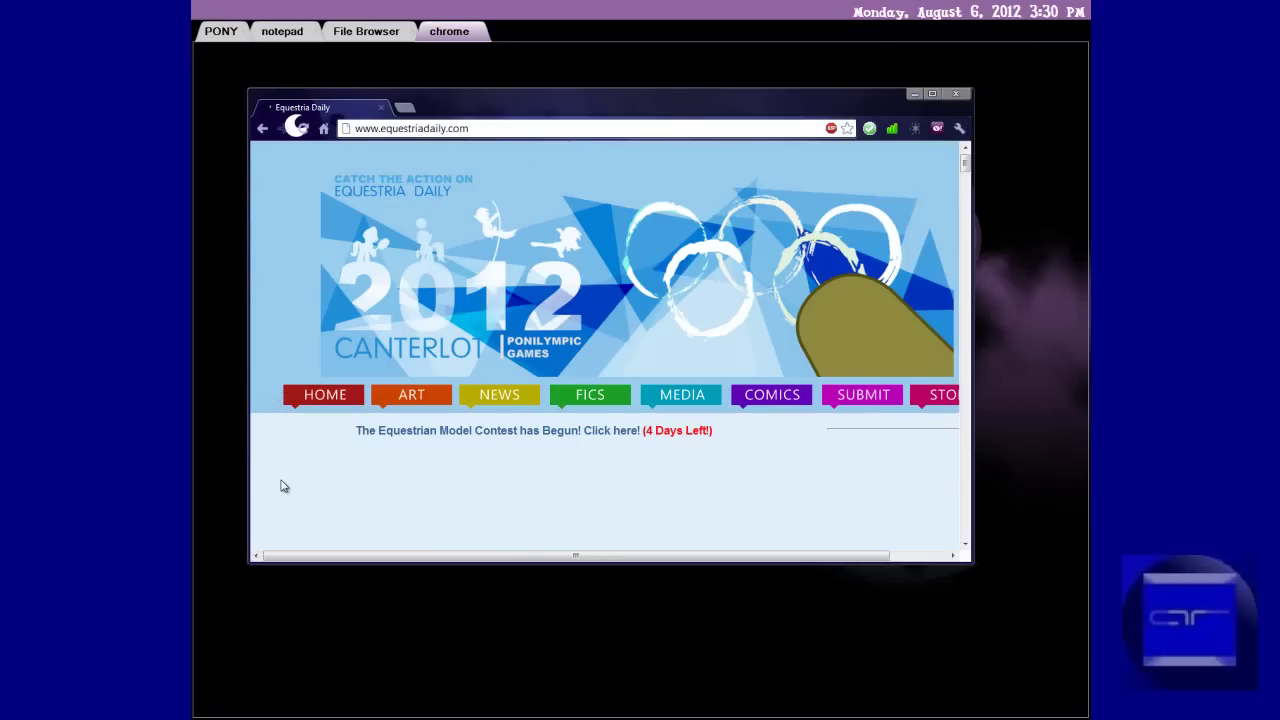
{"action": "scroll", "coordinate": [965, 547], "scroll_direction": "down", "scroll_amount": 1}
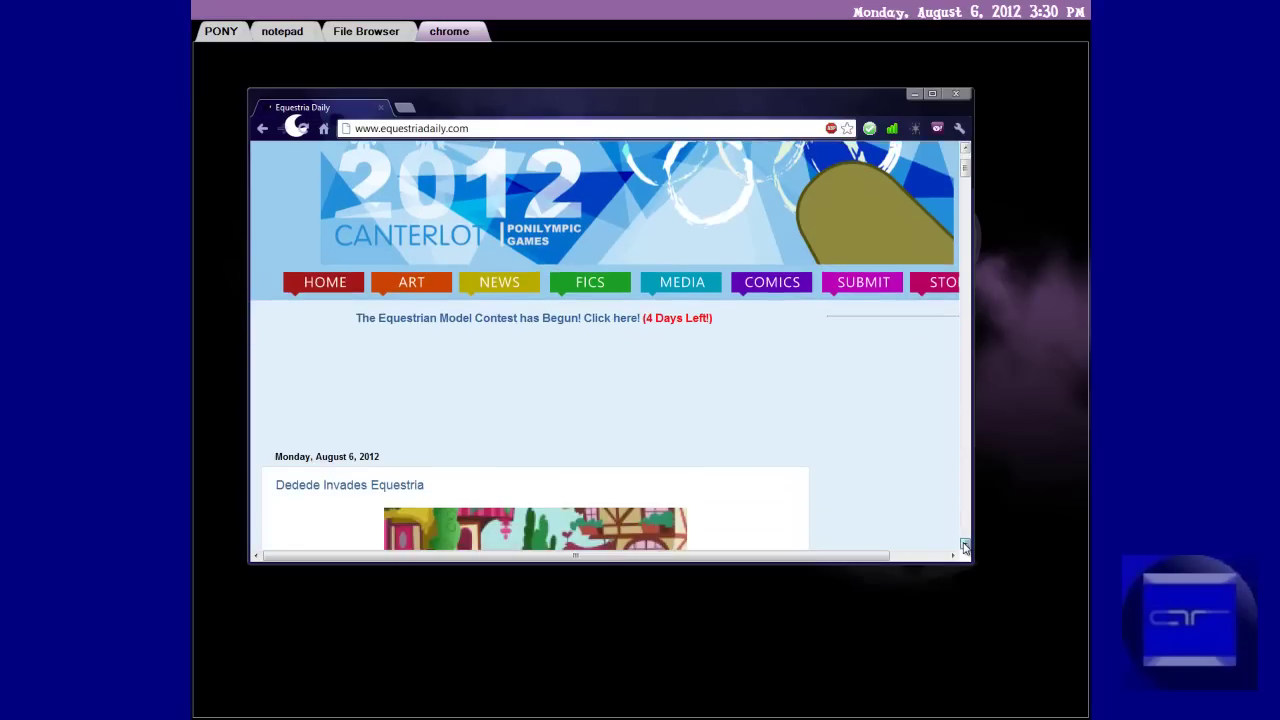
{"action": "scroll", "coordinate": [965, 547], "scroll_direction": "down", "scroll_amount": 1}
{"action": "scroll", "coordinate": [965, 547], "scroll_direction": "down", "scroll_amount": 1}
{"action": "scroll", "coordinate": [291, 477], "scroll_direction": "down", "scroll_amount": 2}
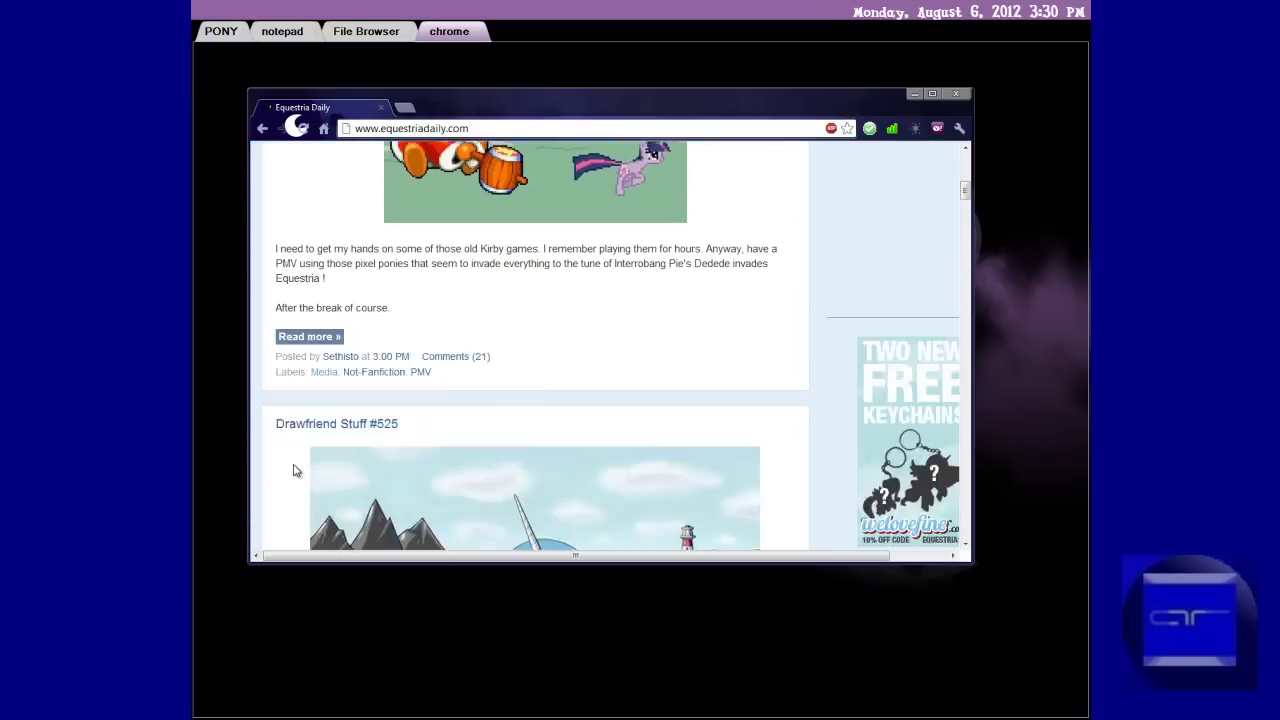
{"action": "scroll", "coordinate": [291, 477], "scroll_direction": "down", "scroll_amount": 2}
{"action": "scroll", "coordinate": [580, 433], "scroll_direction": "up", "scroll_amount": 1}
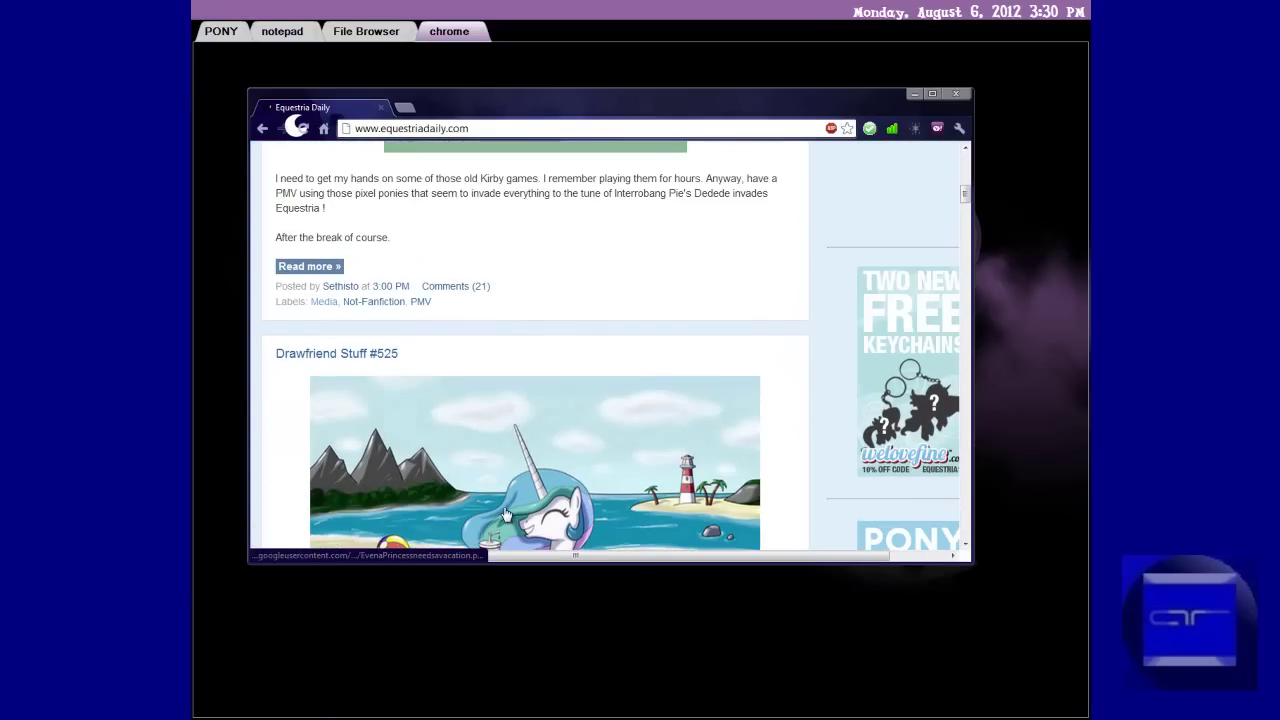
{"action": "scroll", "coordinate": [480, 470], "scroll_direction": "down", "scroll_amount": 2}
{"action": "scroll", "coordinate": [409, 506], "scroll_direction": "down", "scroll_amount": 2}
{"action": "scroll", "coordinate": [365, 508], "scroll_direction": "down", "scroll_amount": 2}
{"action": "scroll", "coordinate": [365, 508], "scroll_direction": "down", "scroll_amount": 3}
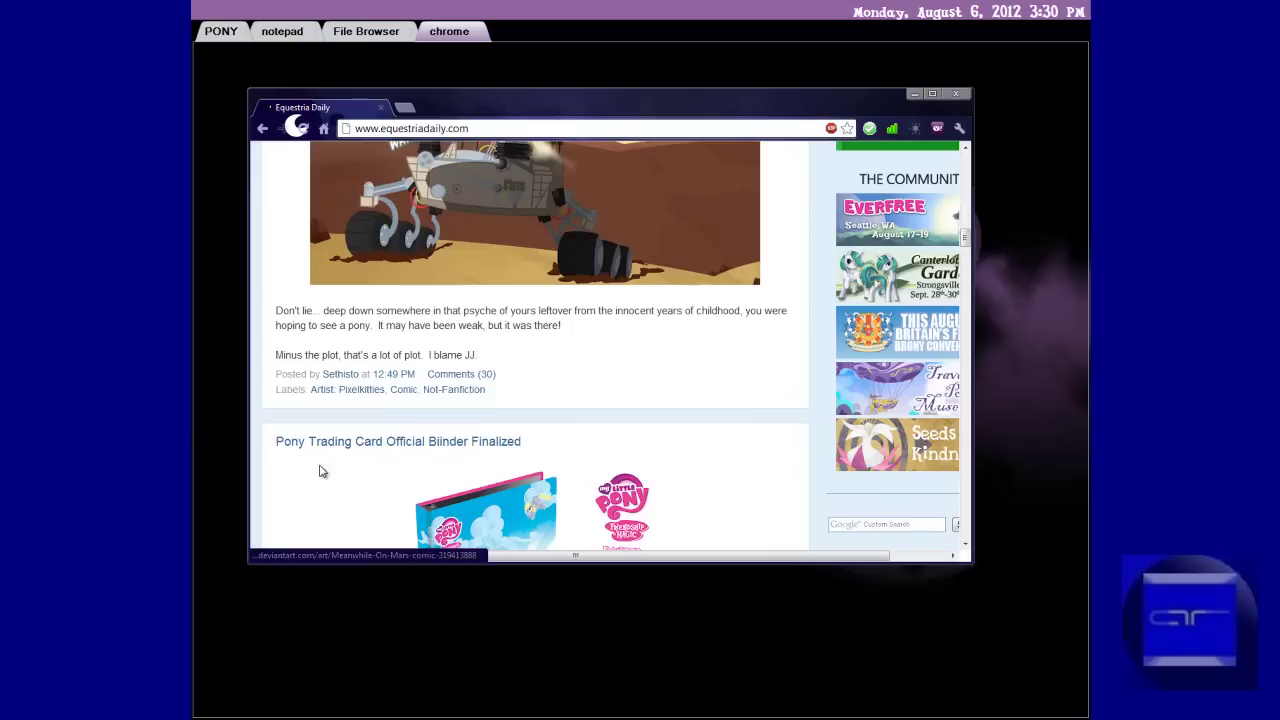
{"action": "scroll", "coordinate": [320, 466], "scroll_direction": "down", "scroll_amount": 3}
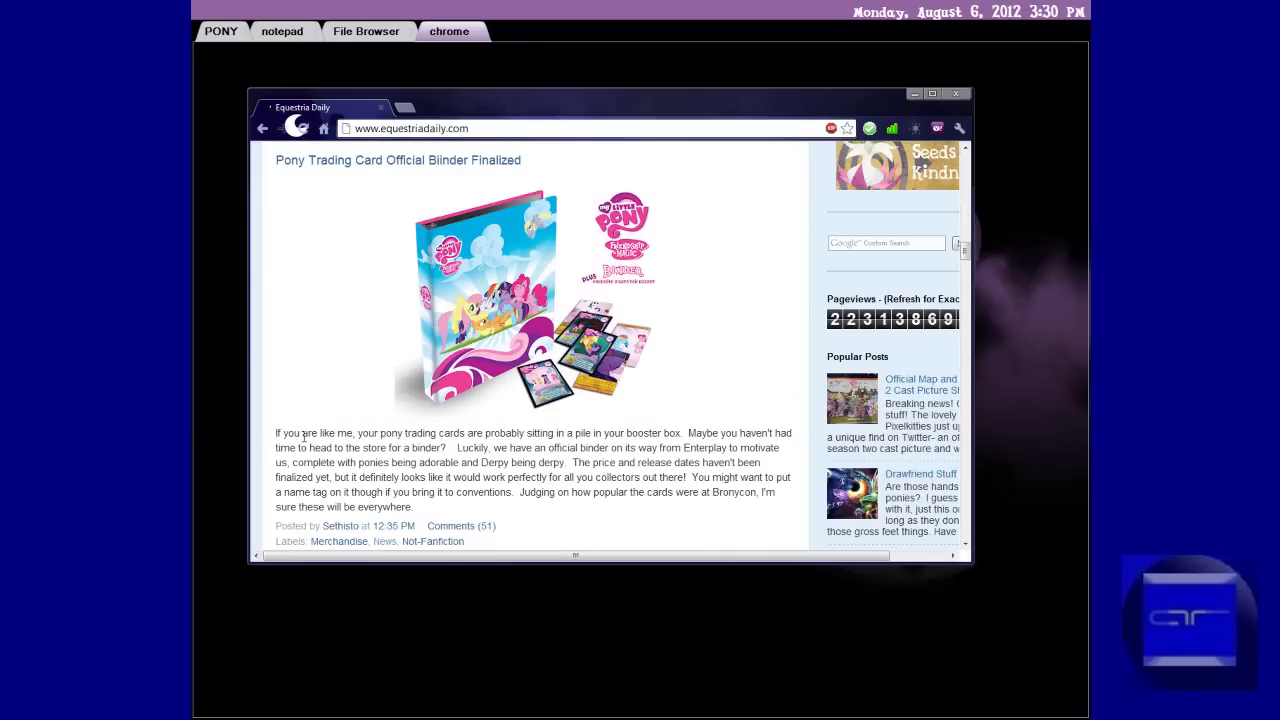